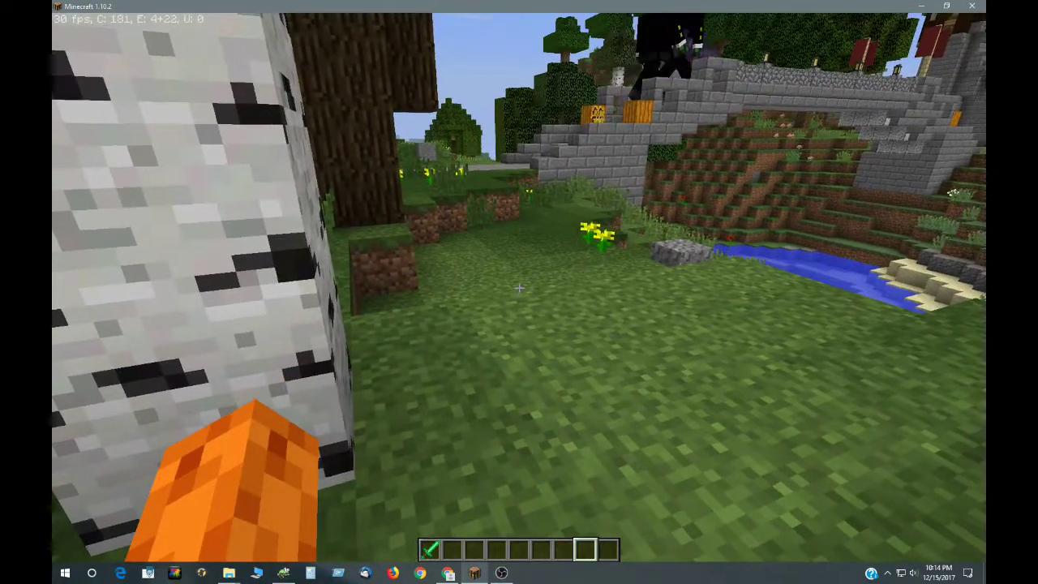
Step: Walk out of the village toward the gravel path at the forest edge
key(w)
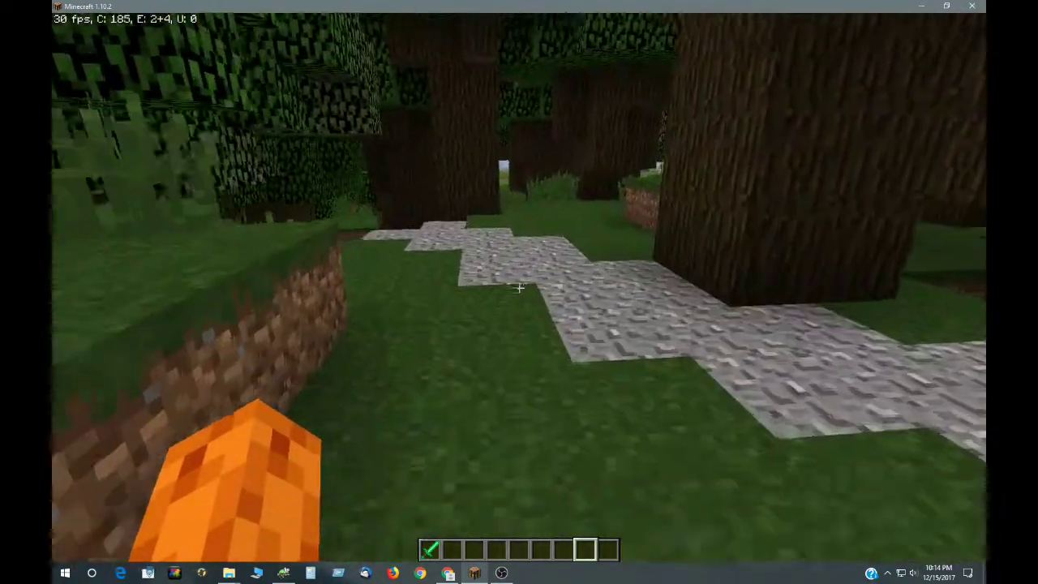
Step: Follow the gravel path downhill to the rail and place a minecart beneath the dispenser
key(w)
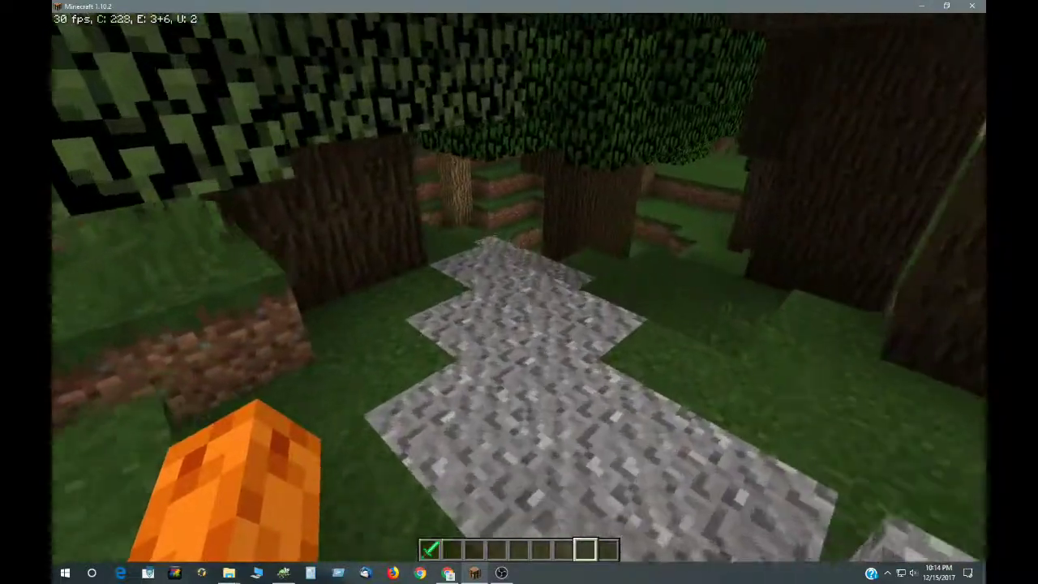
key(w)
key(w)
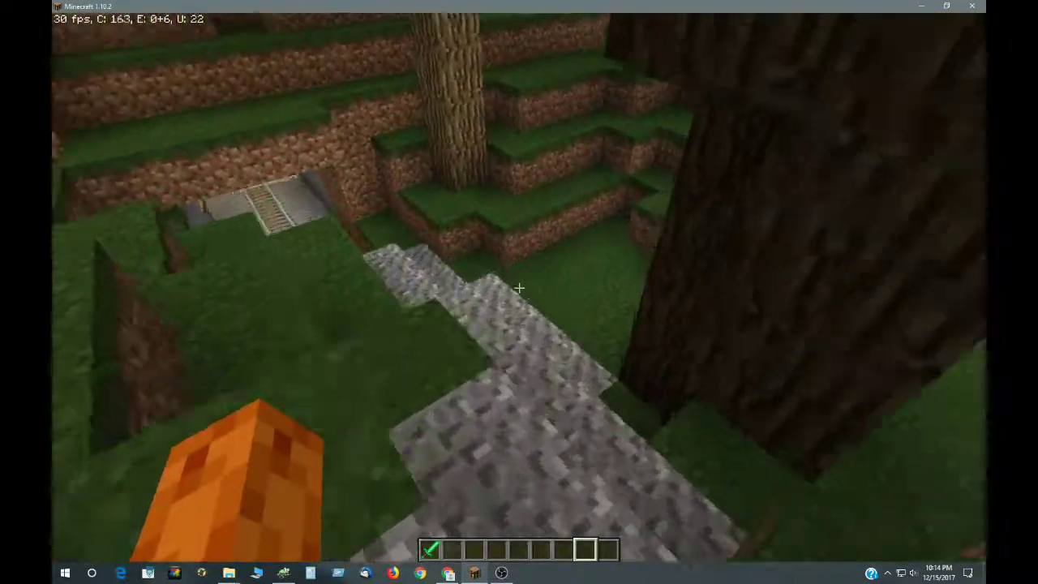
key(w)
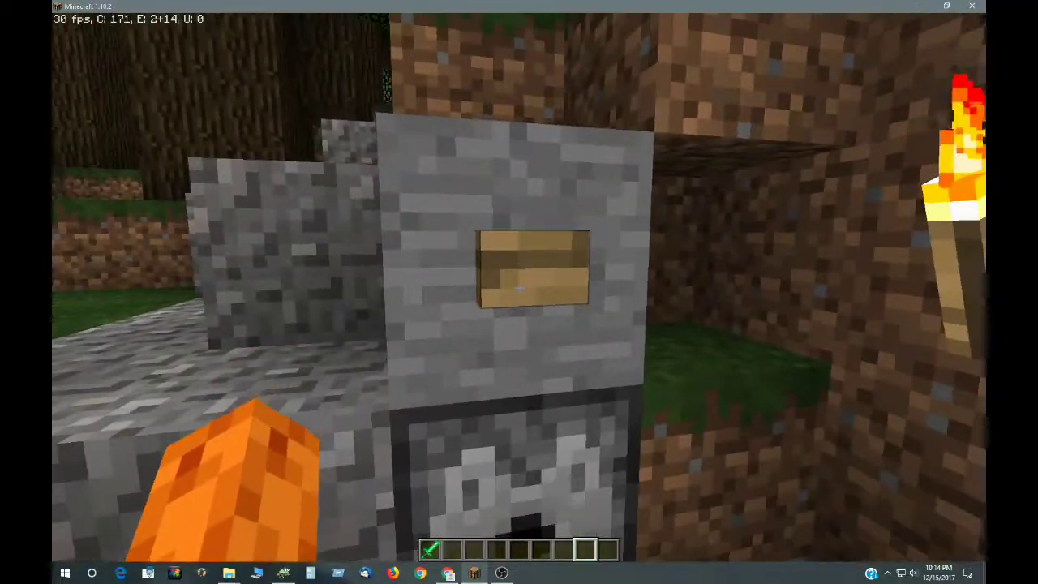
right_click(519, 288)
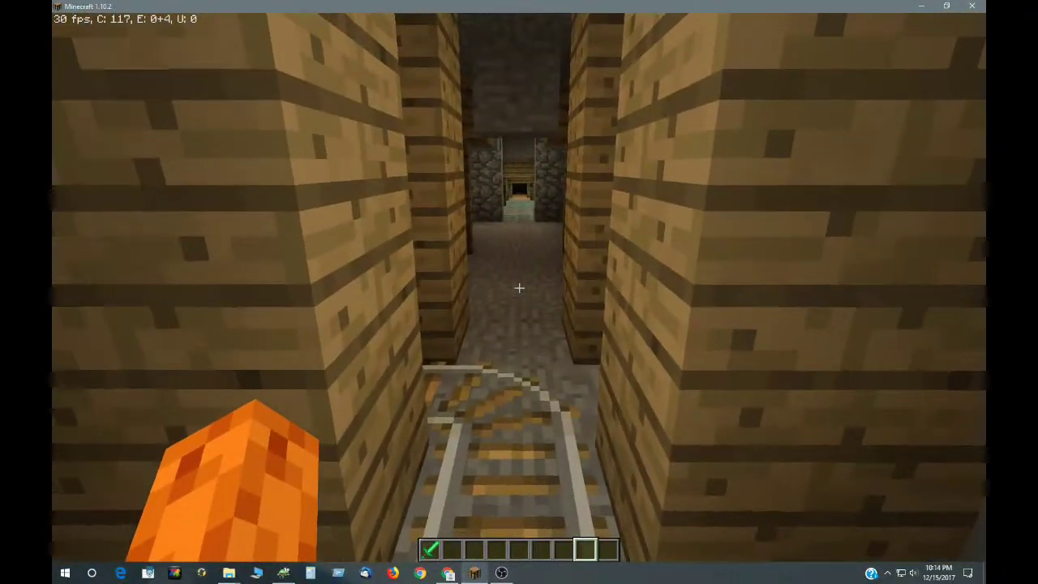
Step: Switch to the emerald sword inside the mine tunnel
key(1)
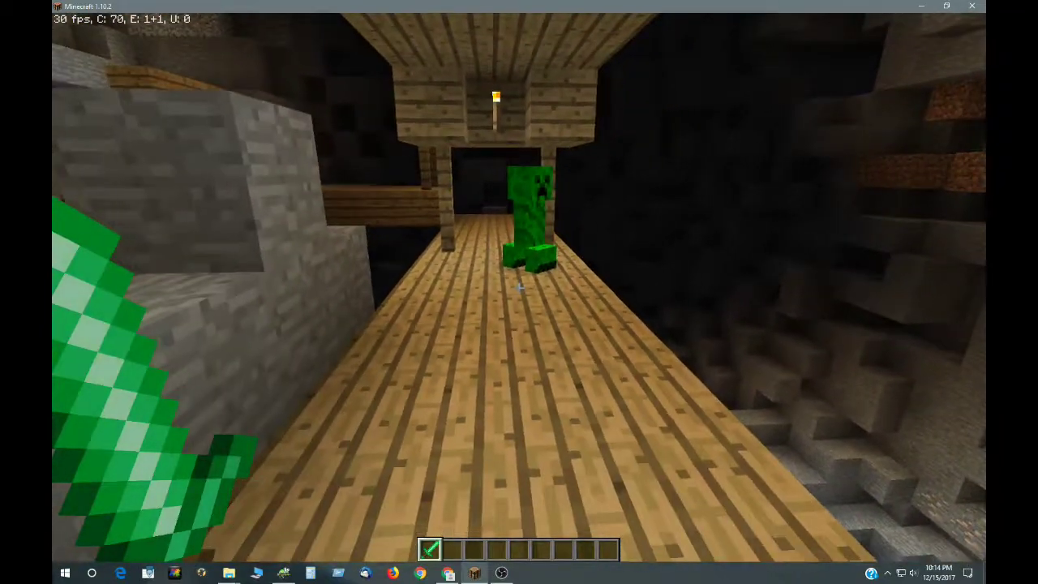
Step: Strike the creeper with the sword, then view the burning player in front third-person
click(519, 287)
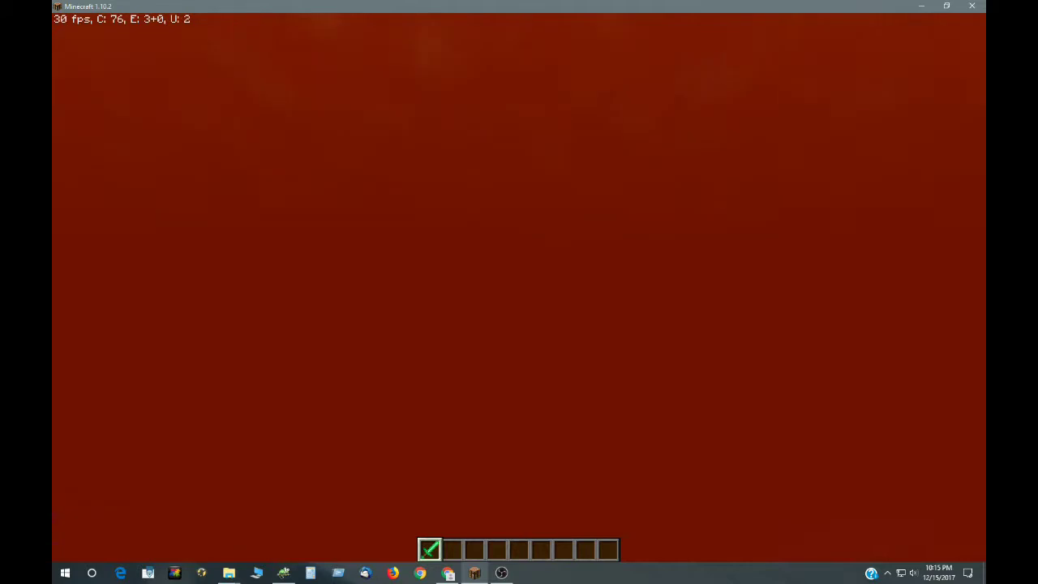
key(F5)
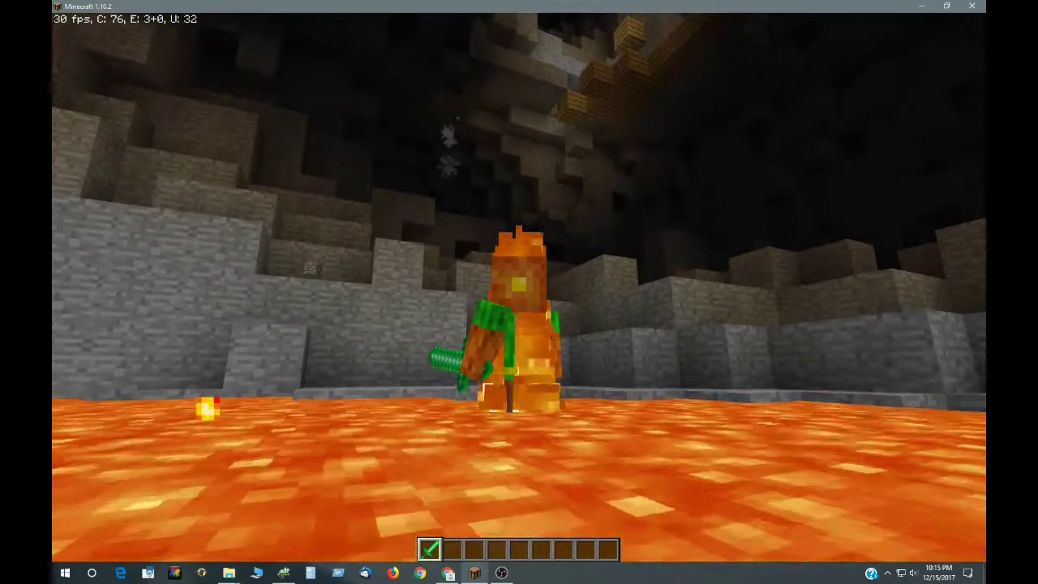